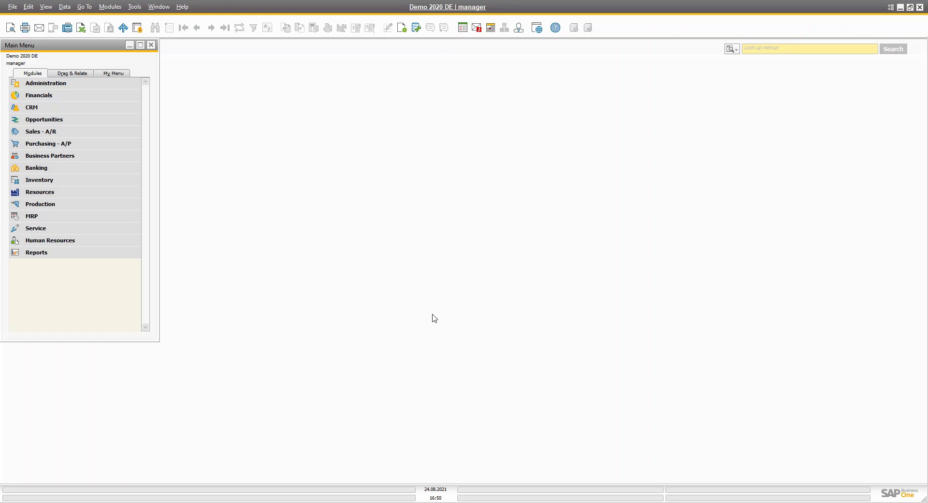
click(67, 145)
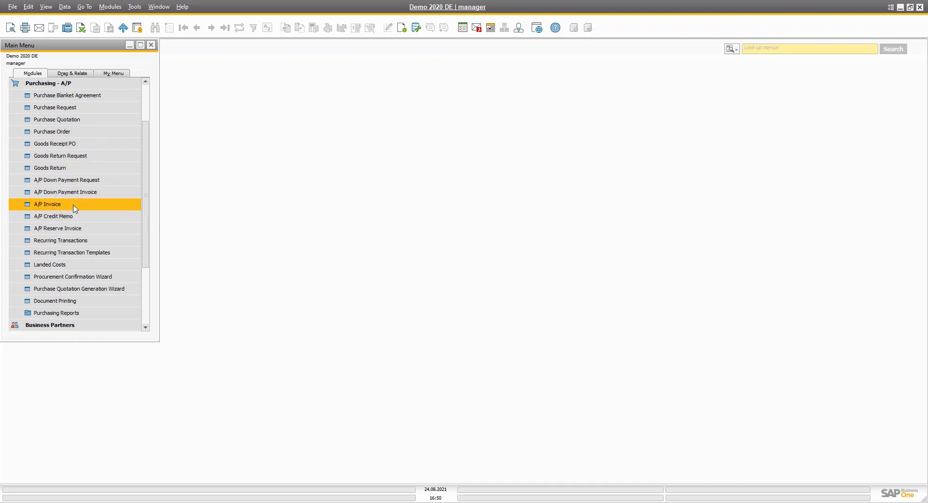
click(68, 86)
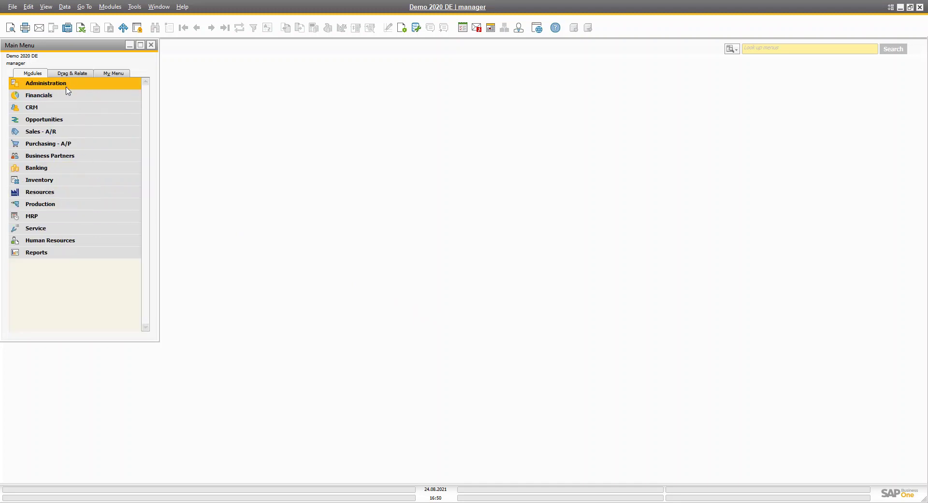
click(58, 170)
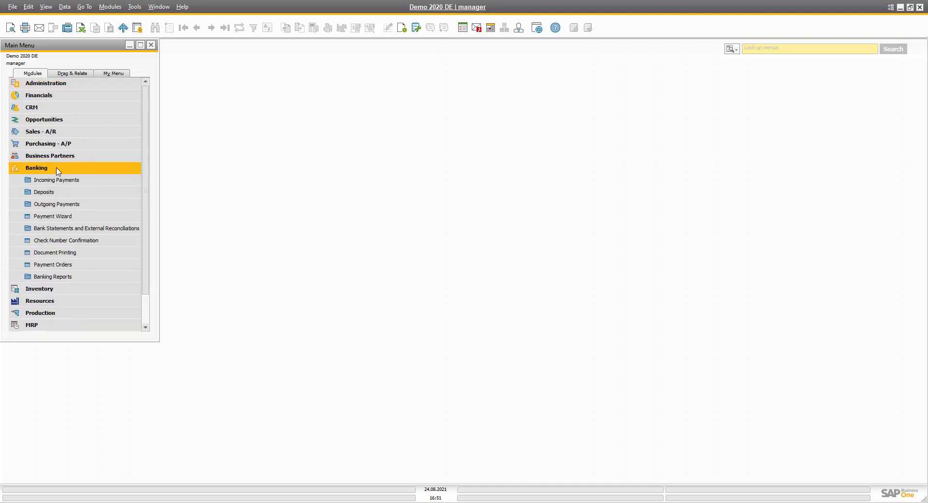
click(85, 205)
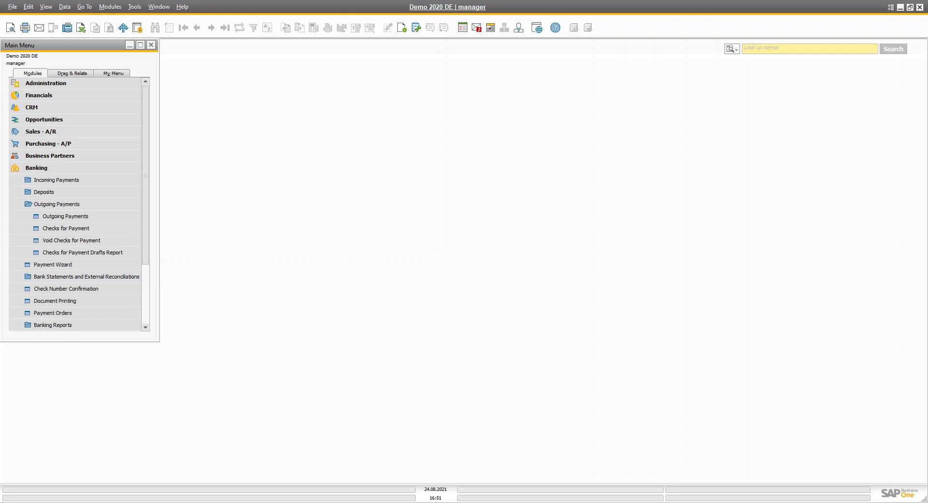
click(63, 170)
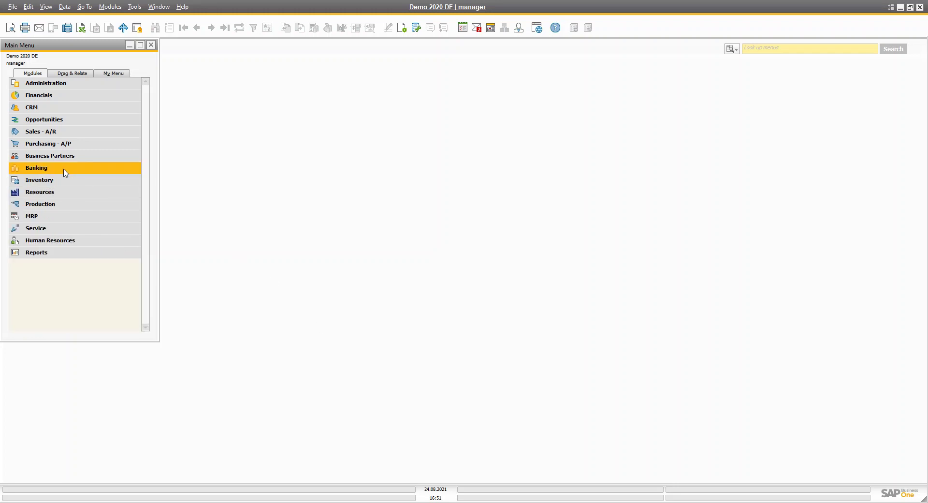
Open a blank Purchase Order from the Purchasing - A/P module to examine its header and item fields, and close it
click(57, 145)
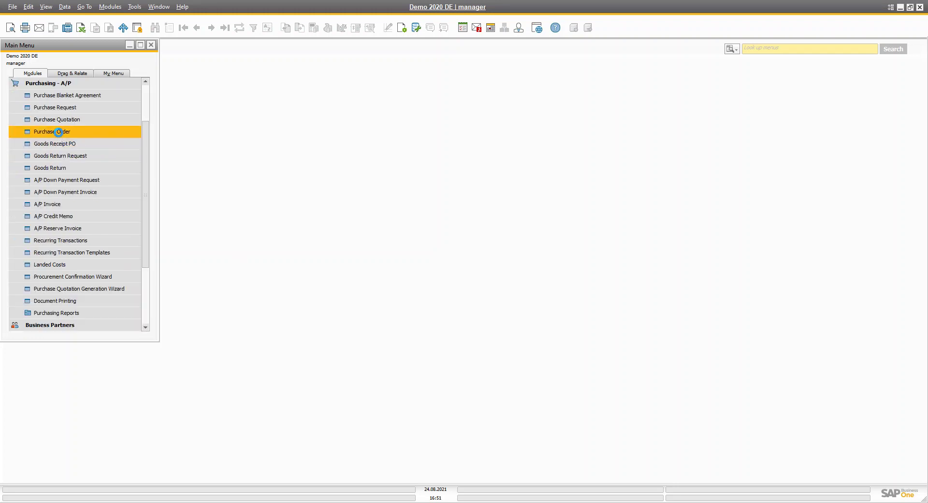
click(58, 133)
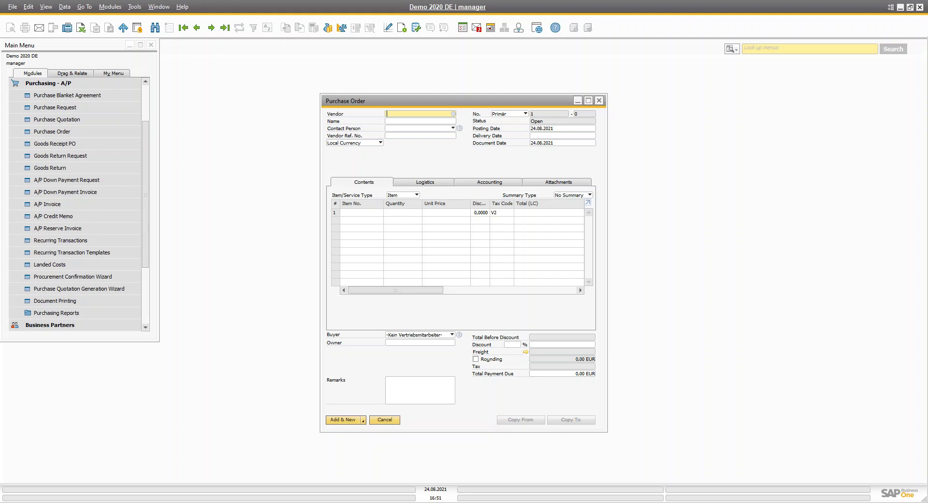
click(599, 100)
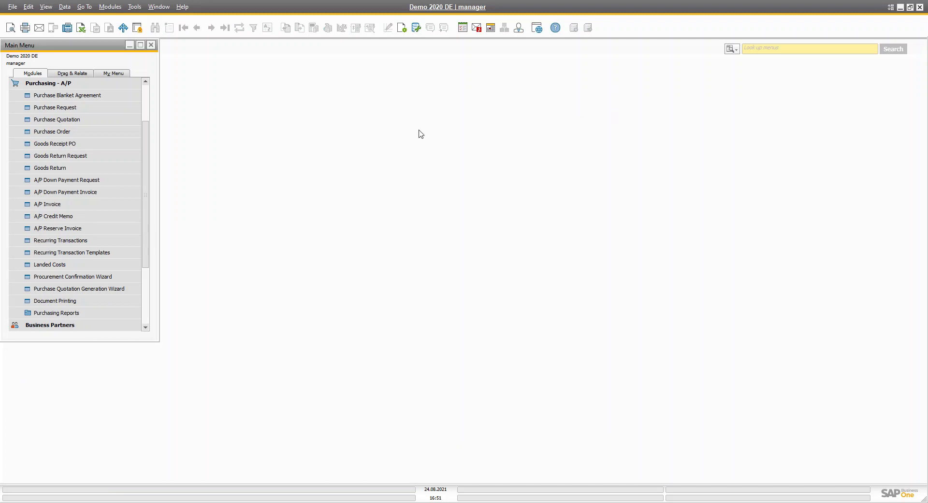
Examine the blank Goods Receipt PO and A/P Invoice forms, closing each one after viewing it
click(68, 144)
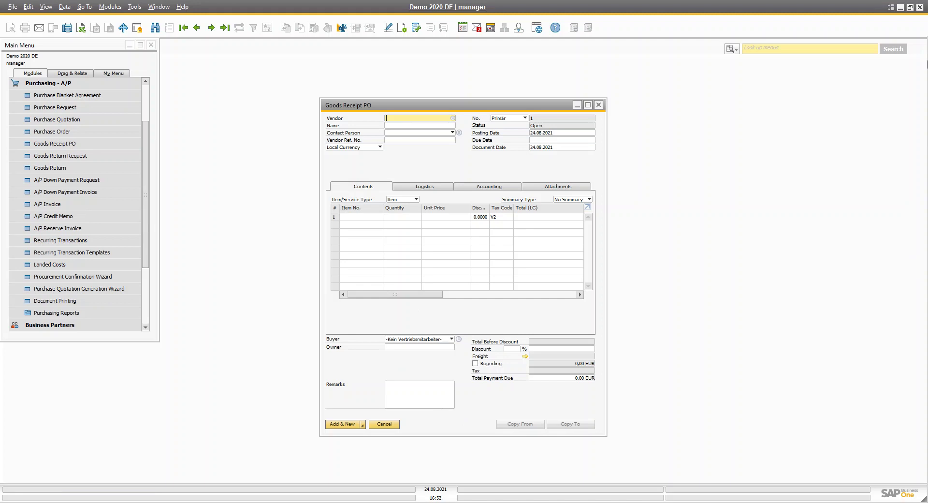
click(600, 106)
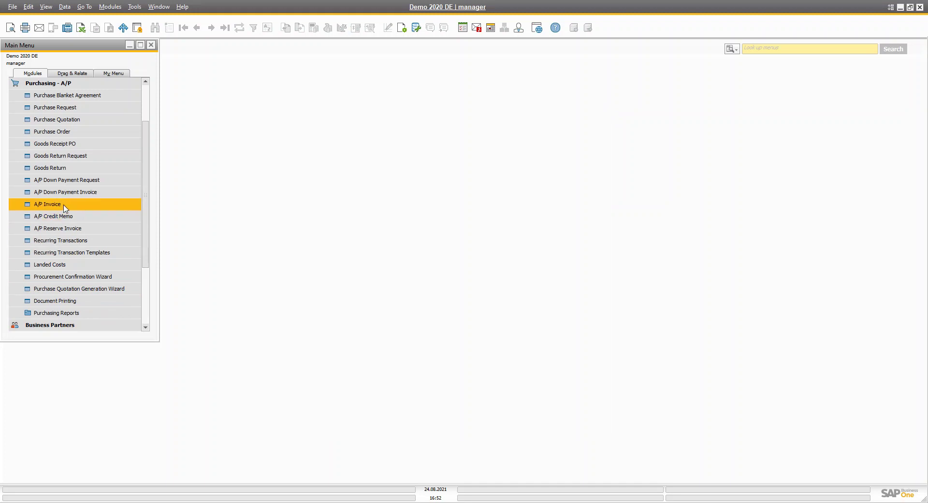
click(47, 204)
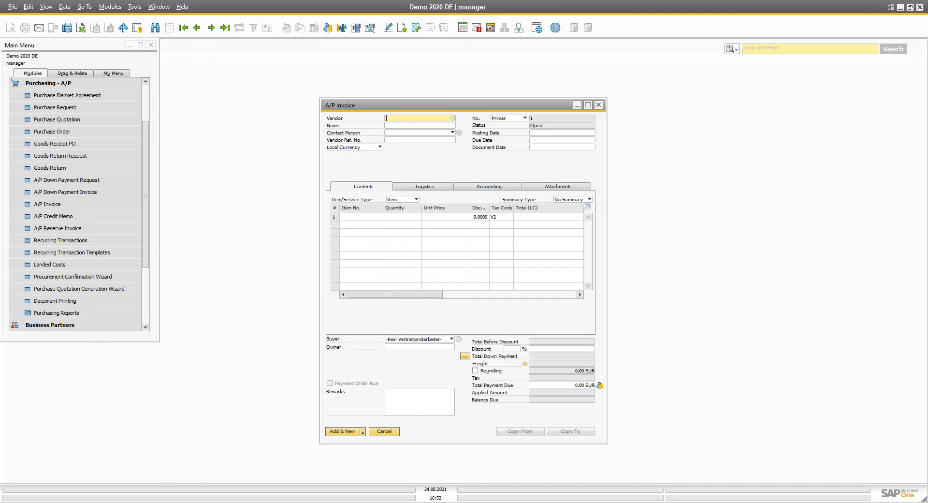
click(599, 105)
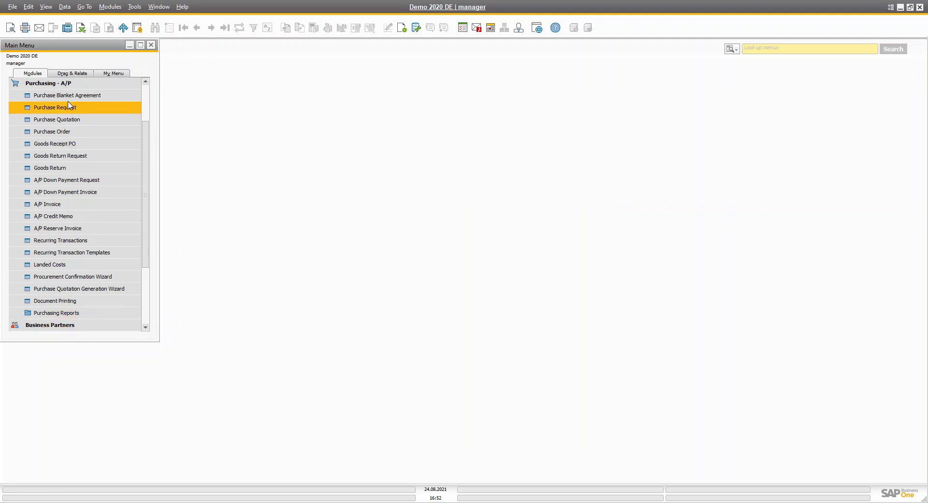
Open the Outgoing Payments form in the Banking module, examine its fields, and close it
click(68, 84)
click(62, 168)
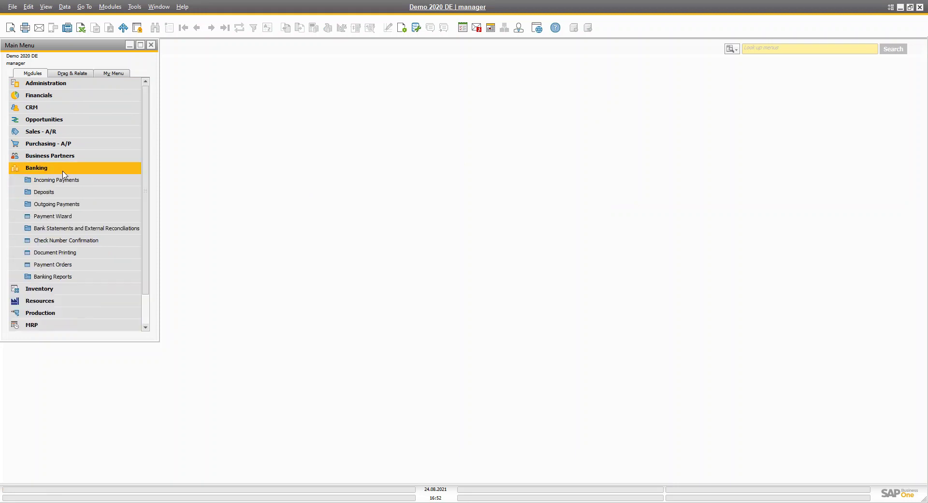
click(63, 205)
click(64, 216)
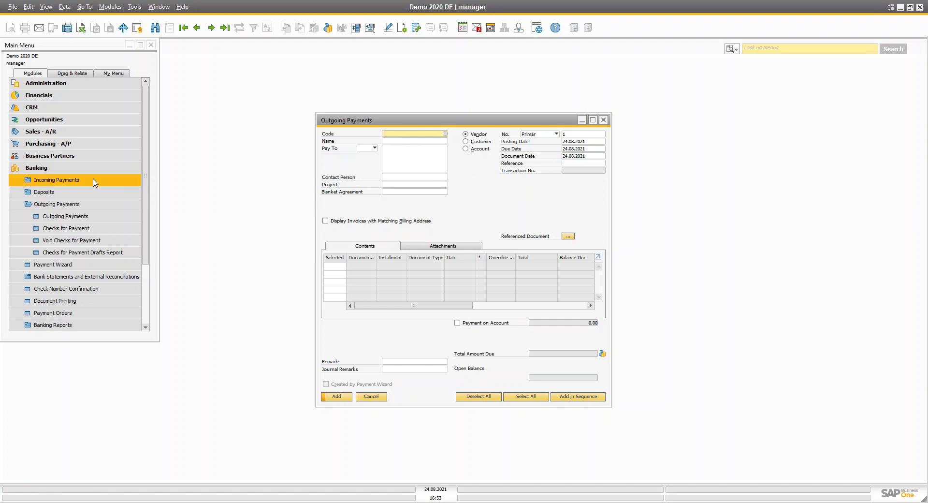
click(604, 119)
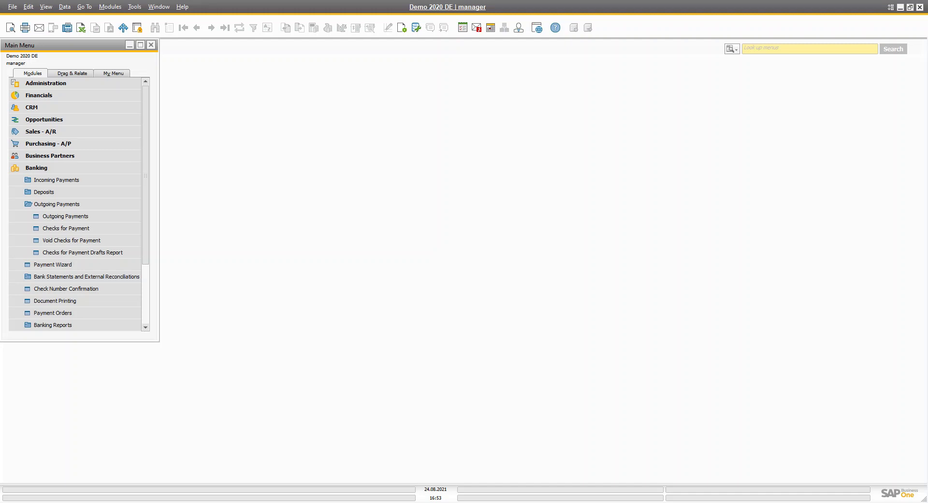
click(48, 170)
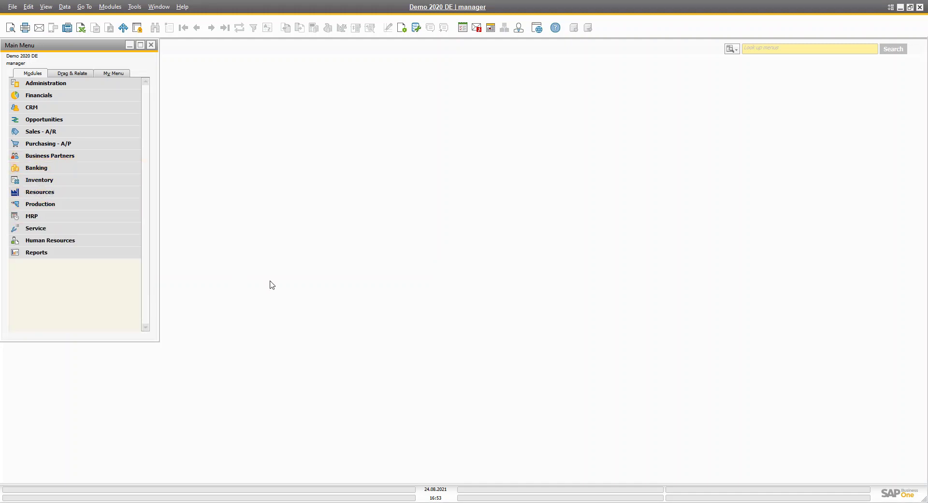
Open Business Partner Master Data and set the business partner type to Vendor
click(85, 156)
click(73, 167)
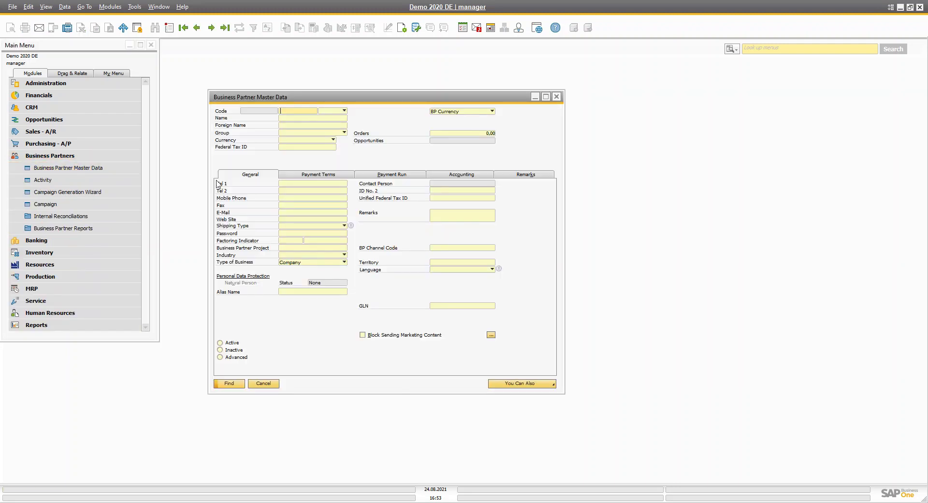
drag(369, 98, 381, 98)
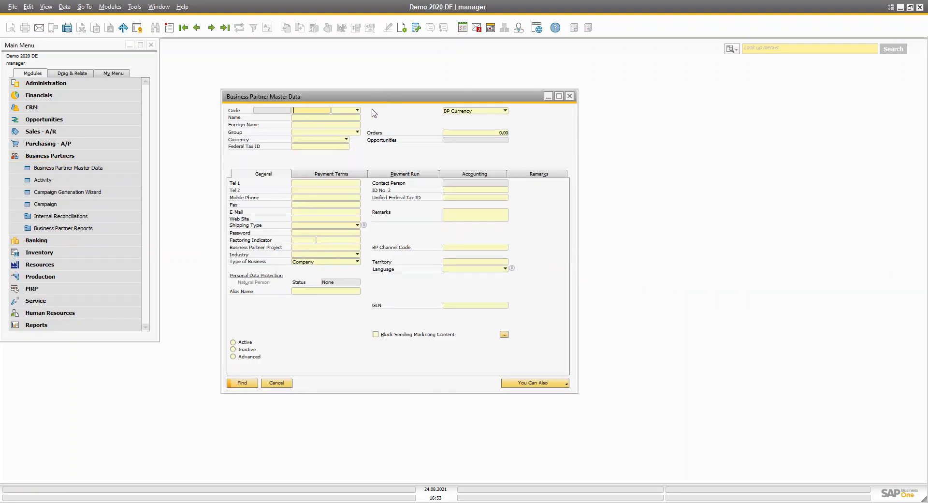
click(356, 111)
click(350, 127)
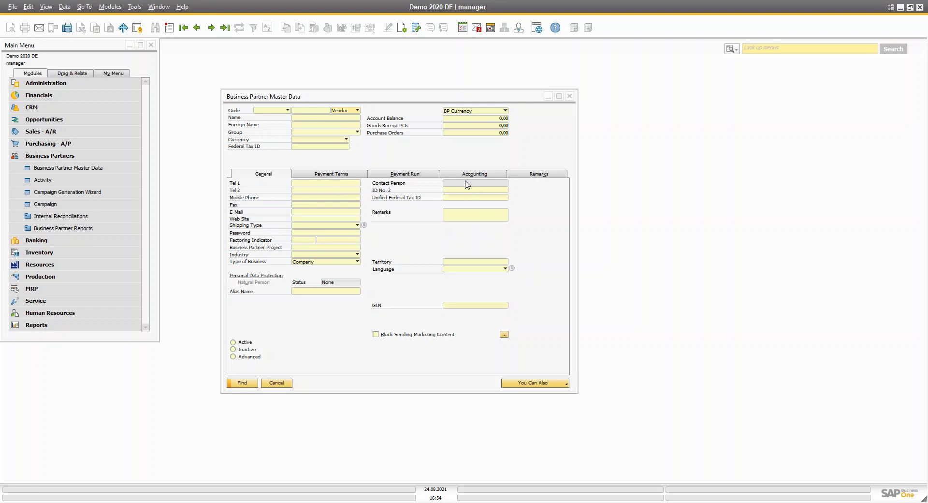
Start a new business partner record, examine its contact persons, addresses, payment terms and accounting settings, and close it without saving
click(170, 28)
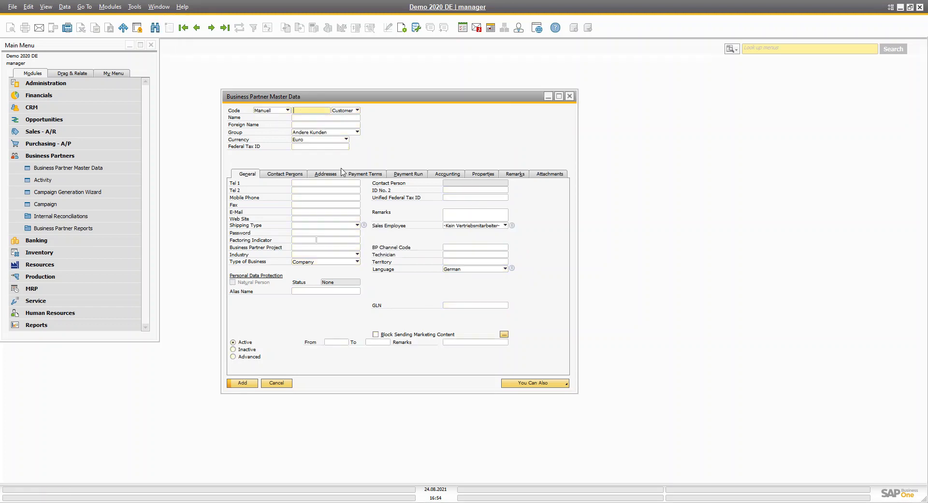
click(293, 175)
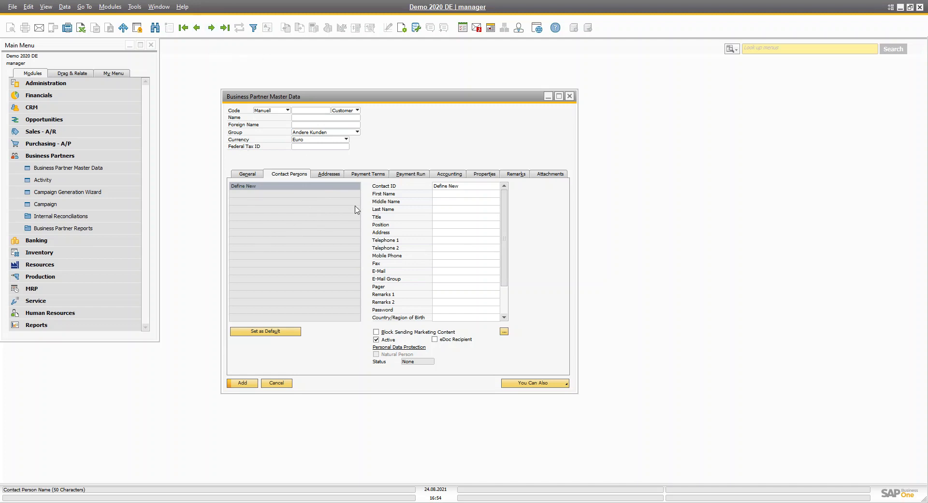
click(327, 174)
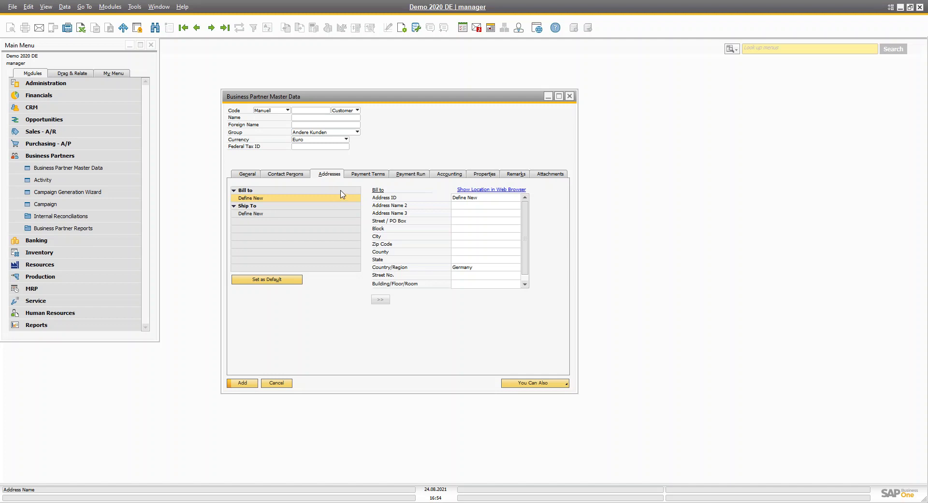
click(371, 176)
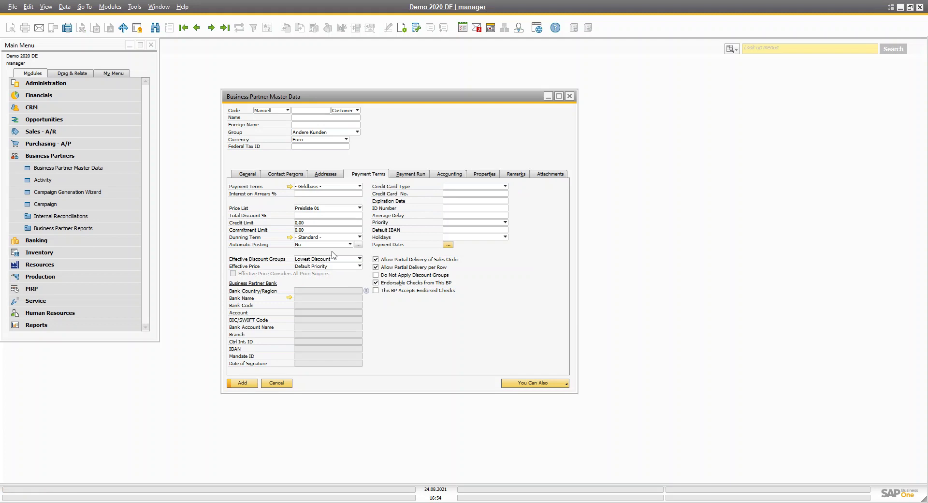
click(446, 178)
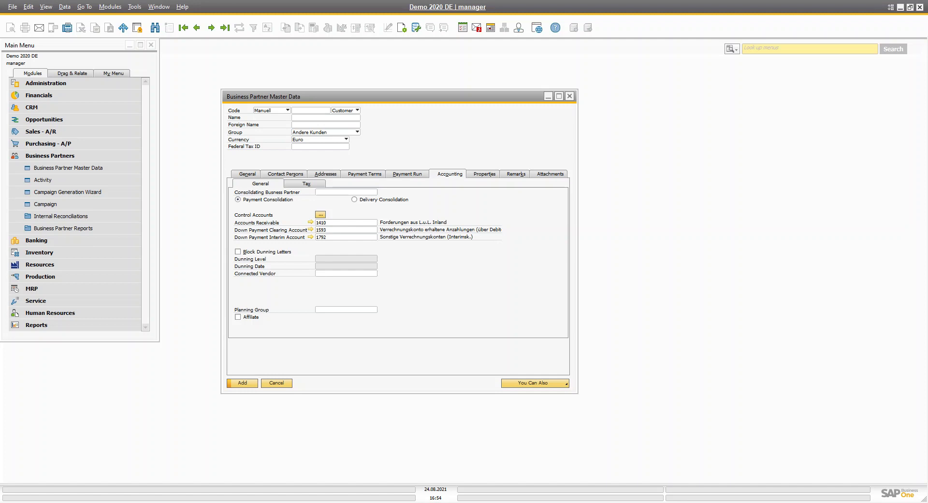
click(570, 95)
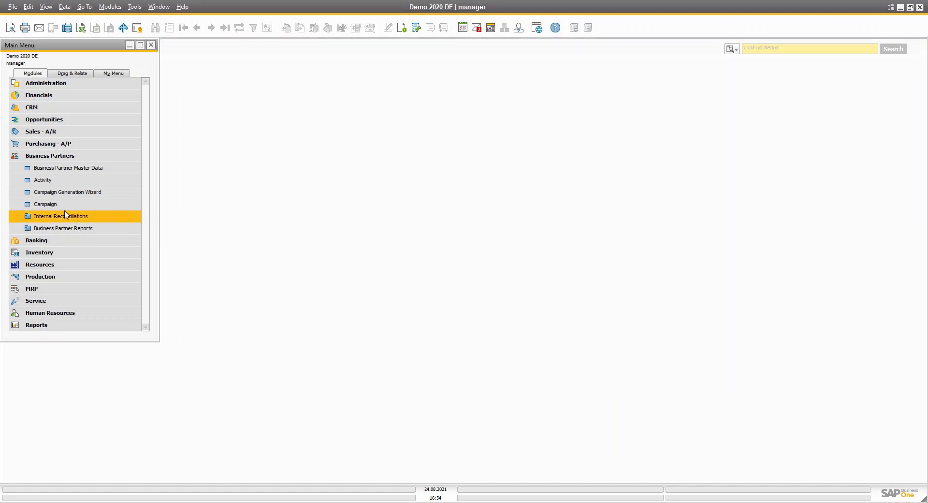
click(57, 156)
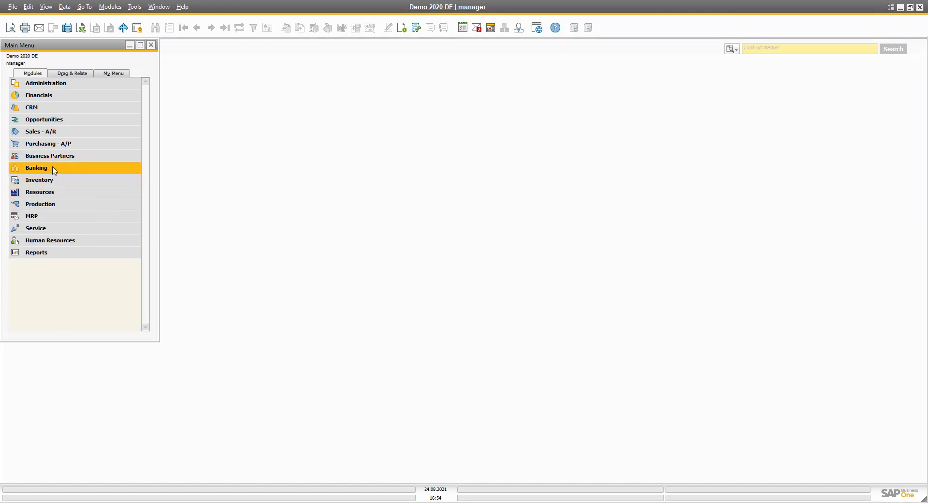
Open a new Purchase Order from the Purchasing - A/P module and leave the form open
click(48, 143)
click(53, 131)
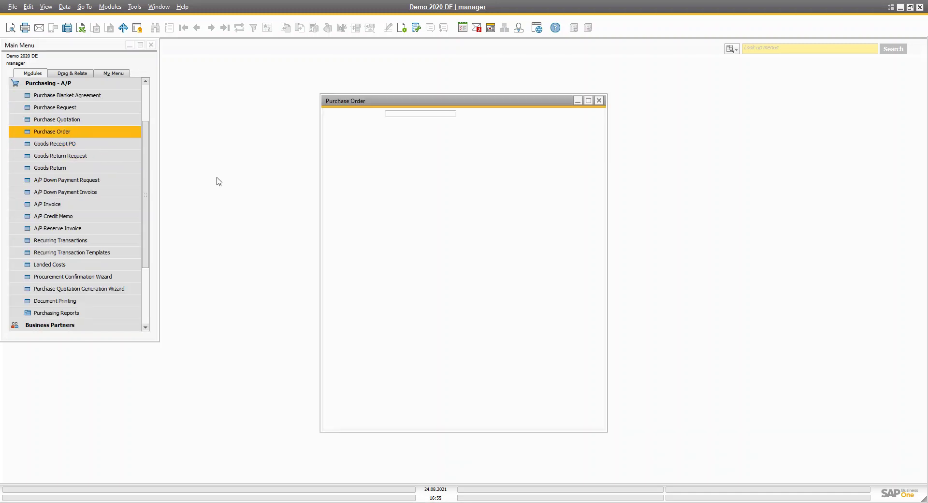
click(71, 86)
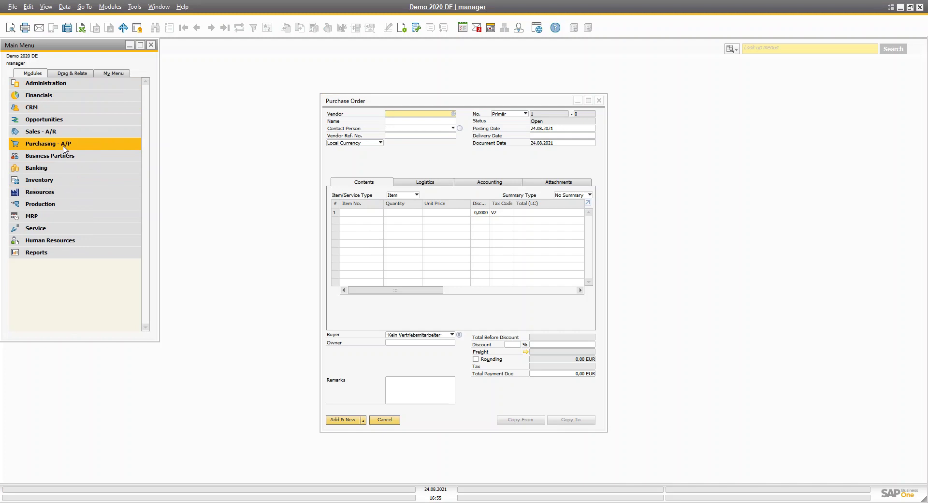
Open Item Master Data from the Inventory module and browse to item 100000, "Projektmanagement in Stunden"
click(70, 179)
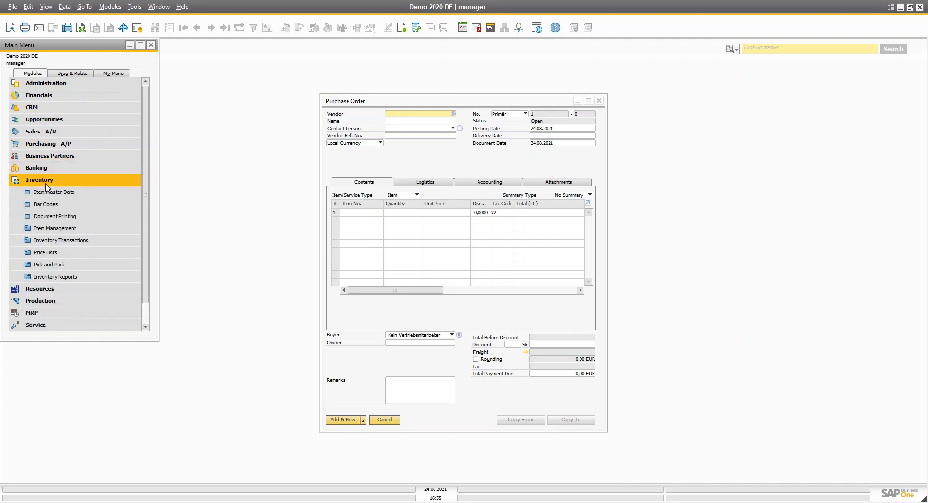
click(76, 196)
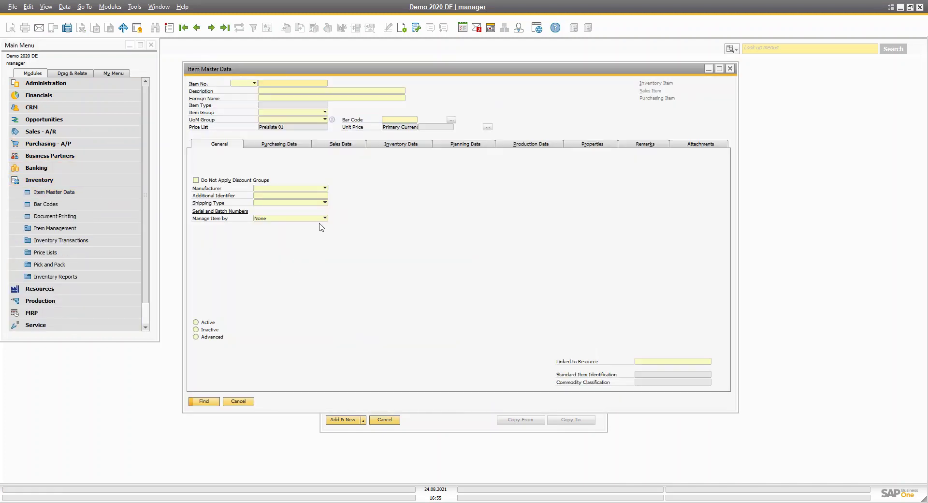
click(196, 27)
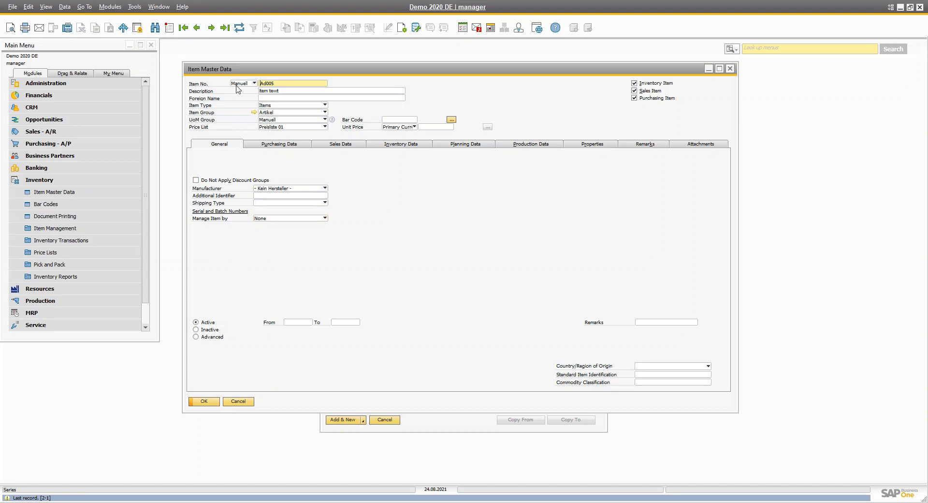
click(211, 28)
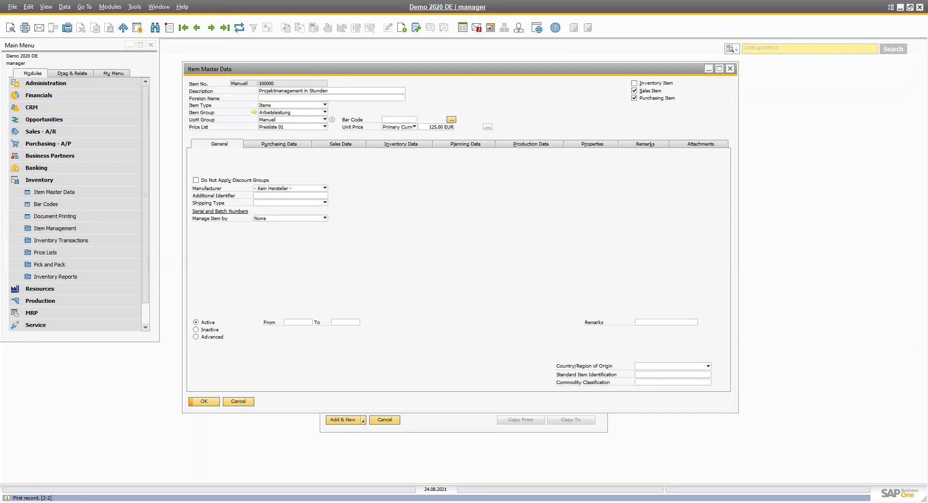
Examine the purchasing data of item 100000, including its price list options, preferred vendor and manufacturer catalog number
key(Tab)
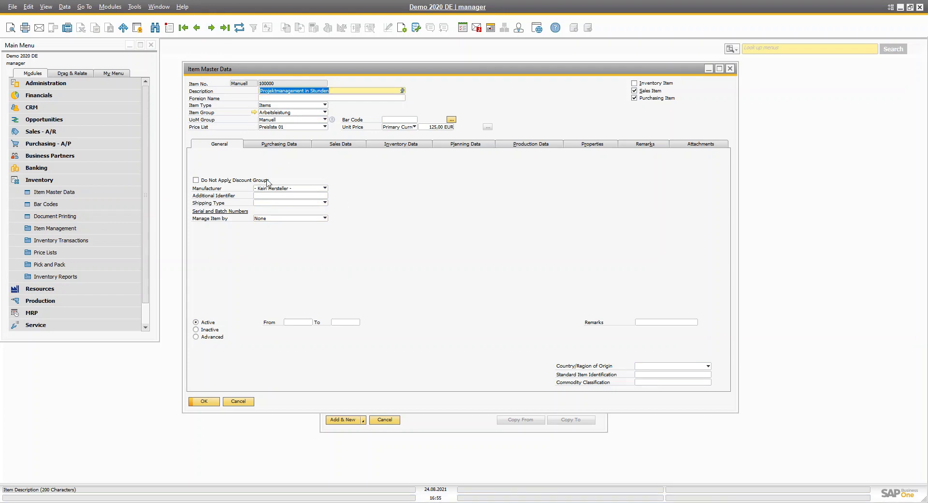
key(alt+p)
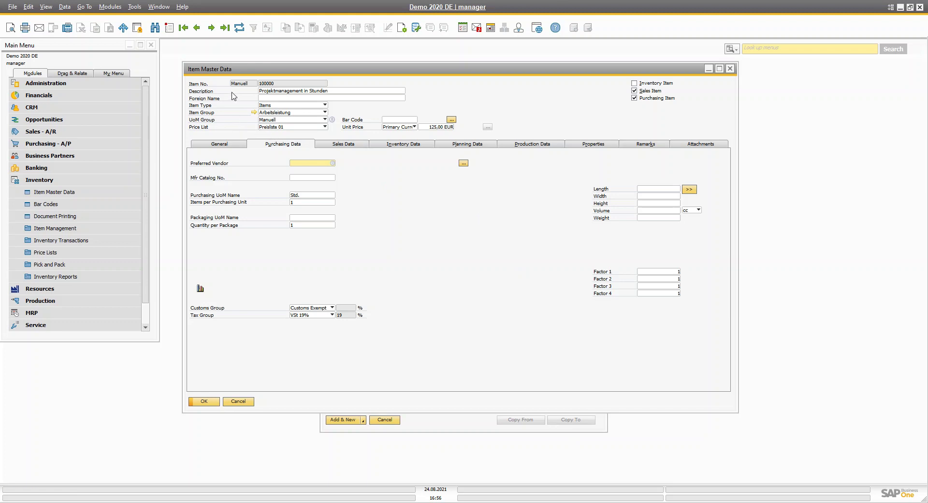
click(321, 128)
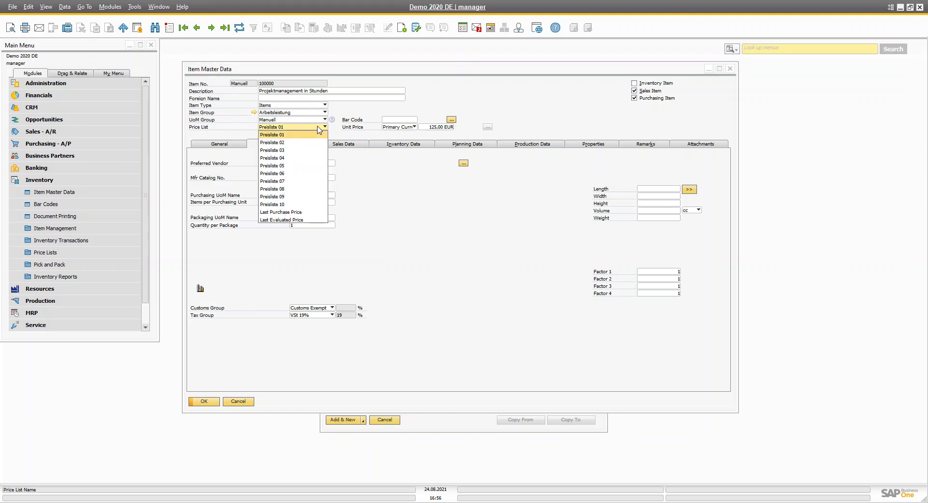
click(492, 250)
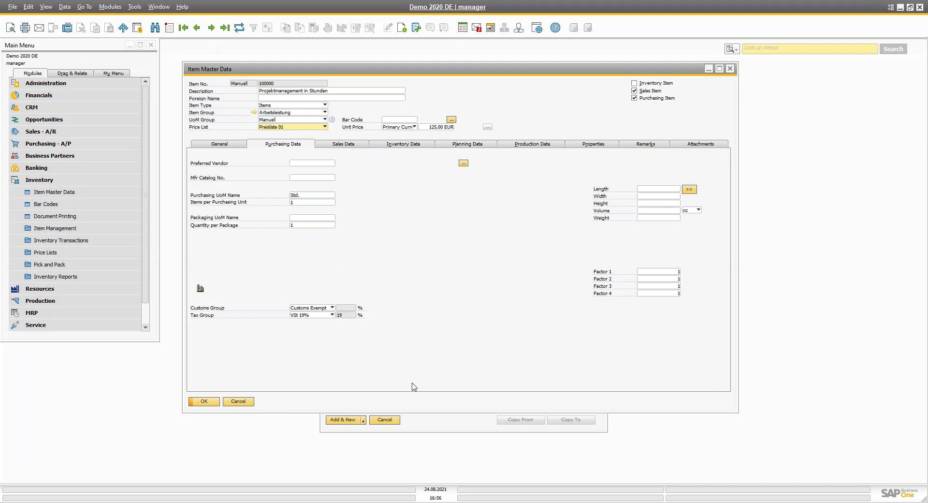
click(313, 178)
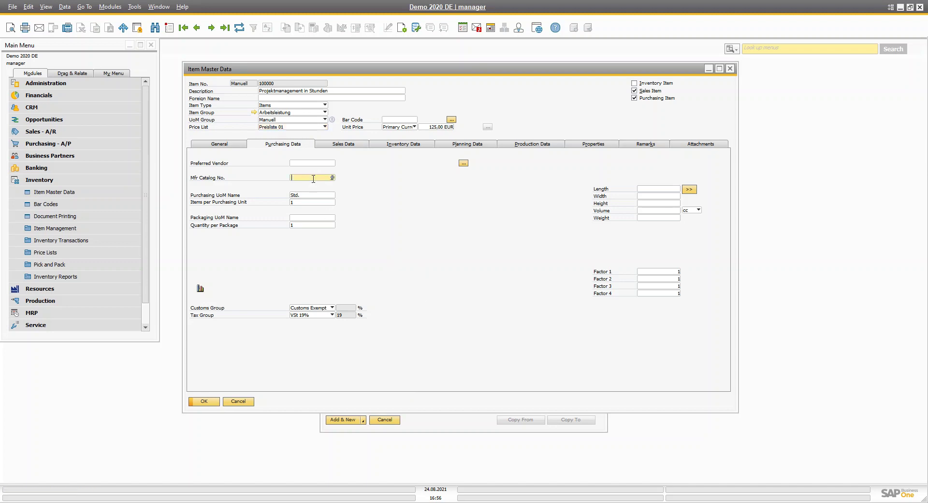
click(317, 163)
Examine the item's general data, covering the options for manufacturer, shipping type and management by serial numbers or batches
click(240, 144)
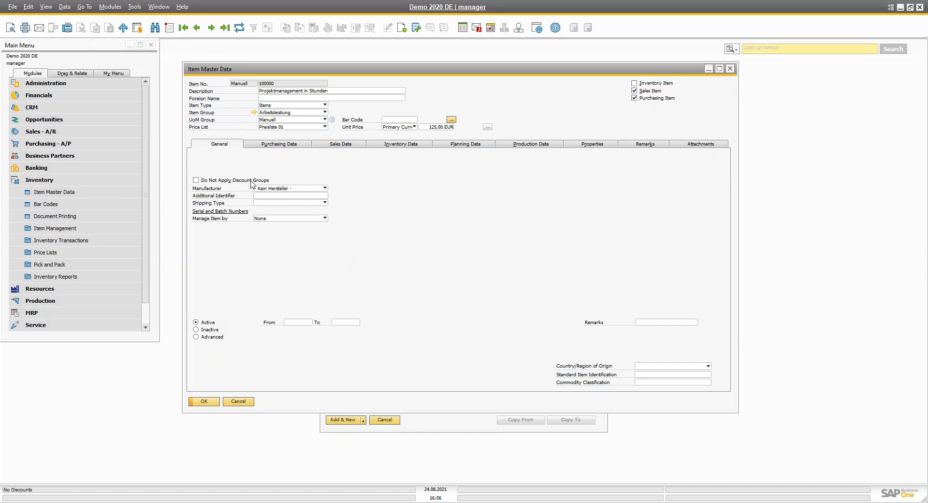
click(294, 191)
click(528, 228)
click(312, 189)
click(283, 204)
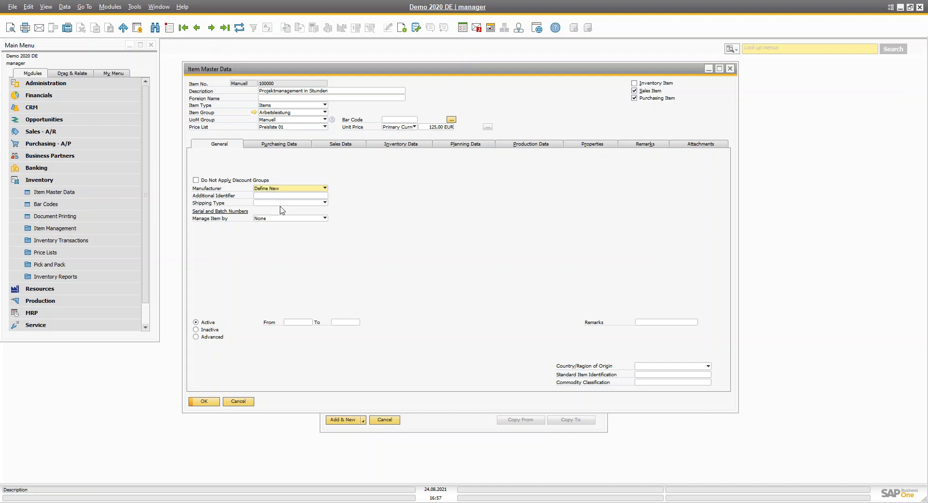
click(377, 334)
click(269, 203)
click(441, 236)
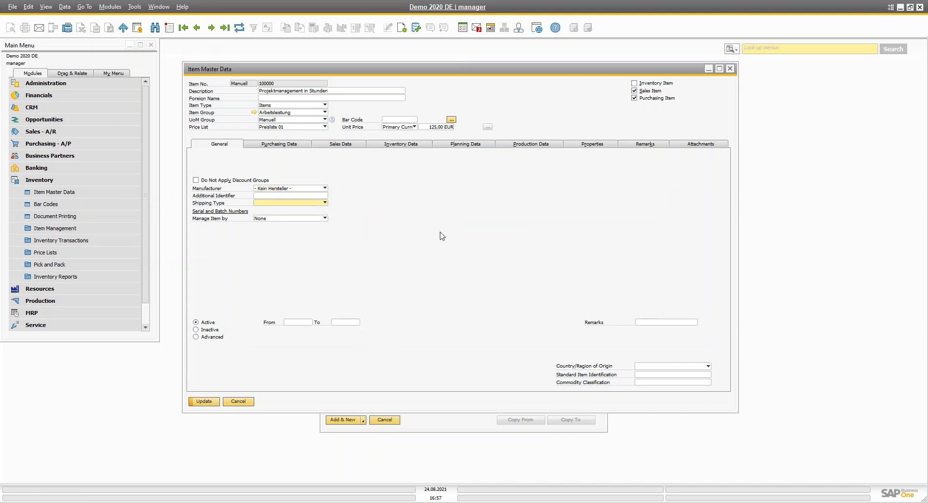
click(279, 219)
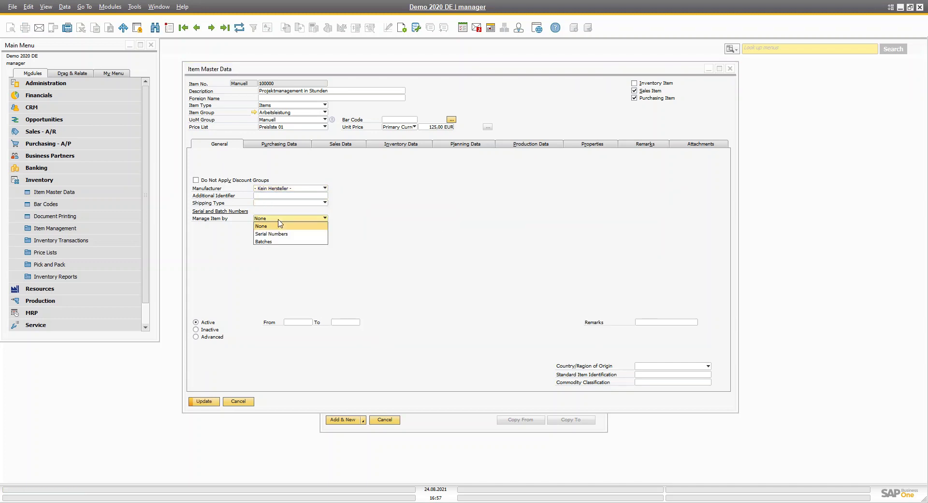
click(437, 265)
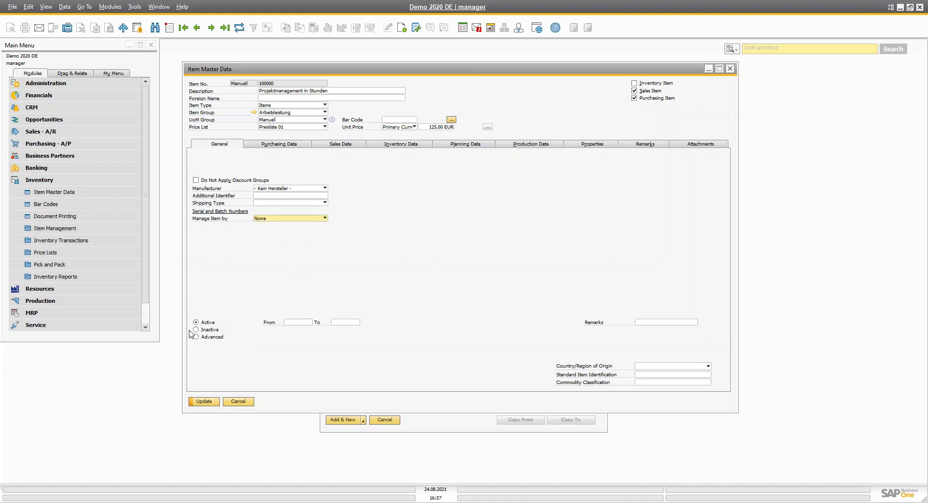
Examine the item's active and inactive settings with their date range, and close Item Master Data without saving changes
click(298, 322)
click(345, 322)
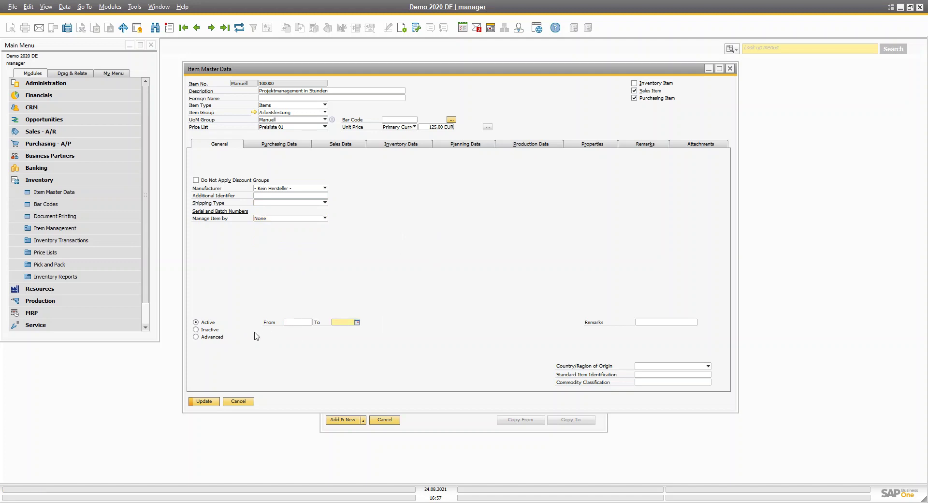
click(207, 330)
click(657, 330)
click(203, 322)
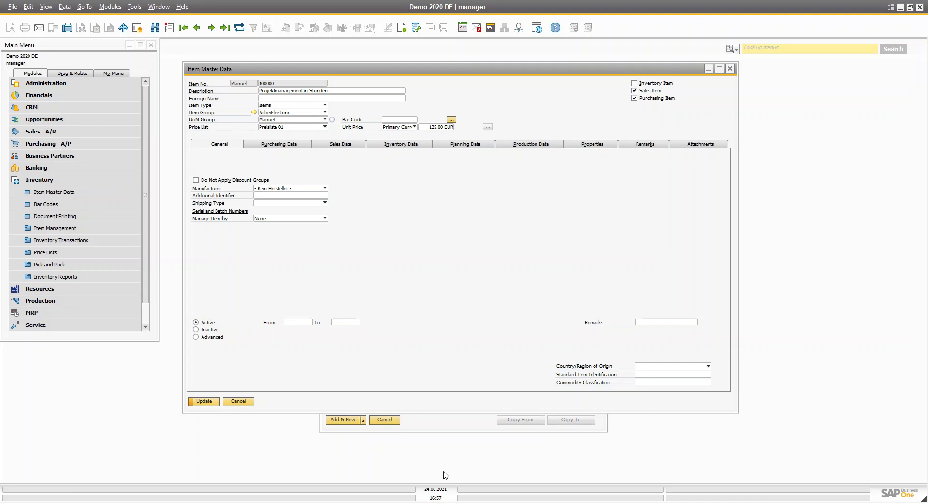
key(Escape)
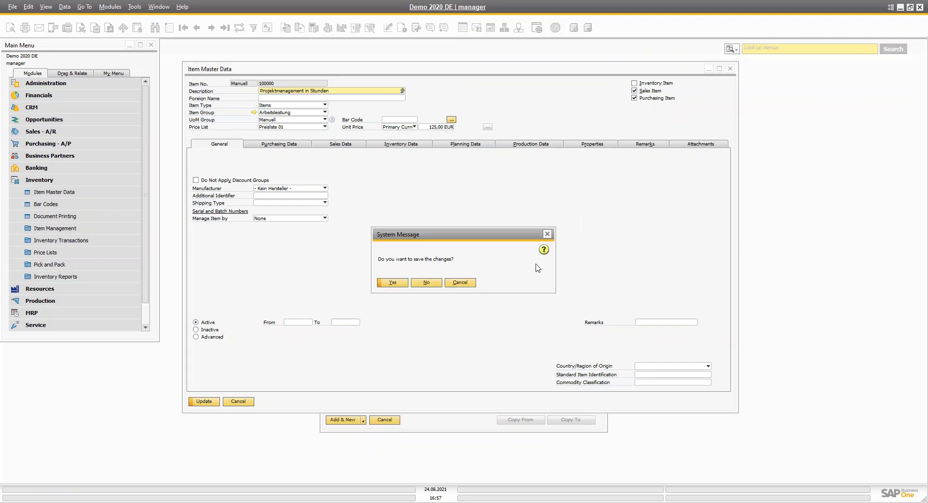
click(416, 283)
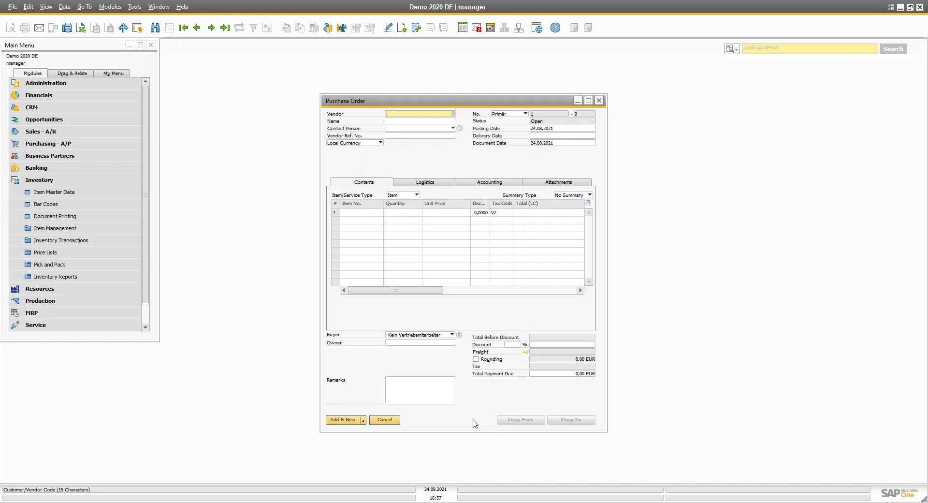
Close the Purchase Order form and open a new Goods Receipt PO from the Purchasing - A/P module
click(386, 419)
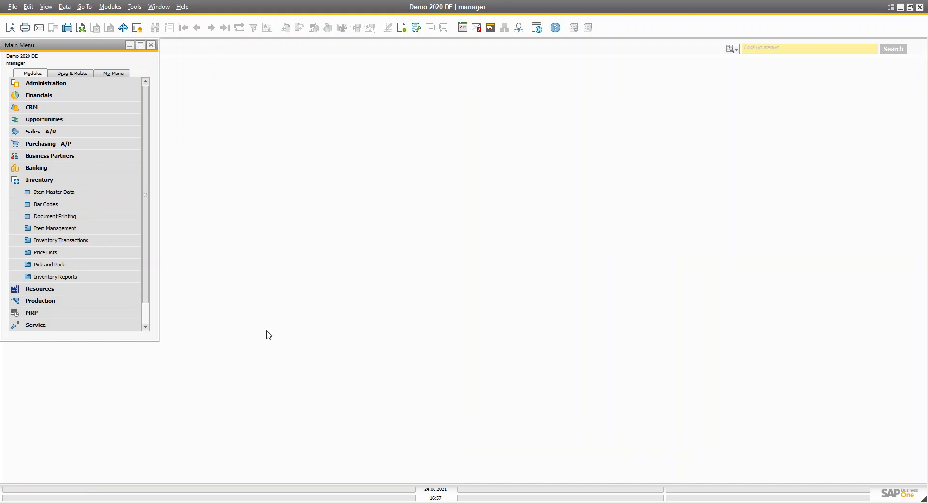
click(41, 184)
click(48, 144)
click(66, 144)
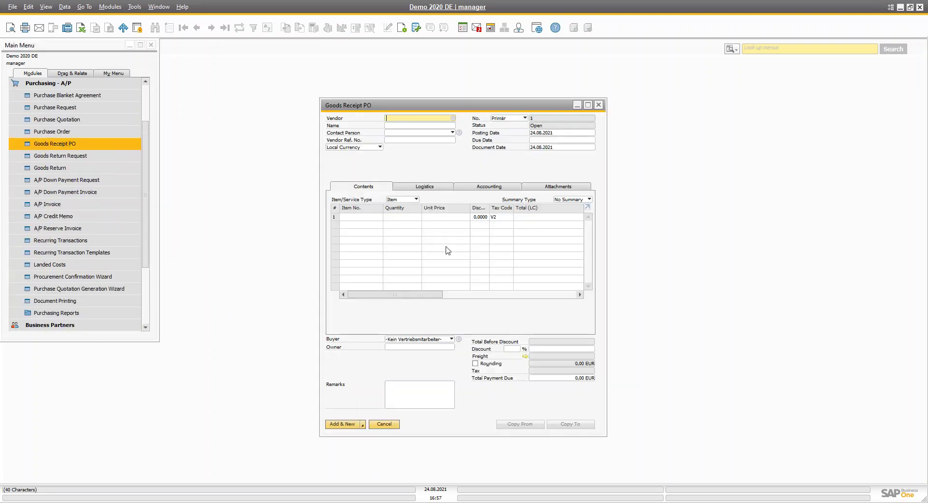
click(196, 28)
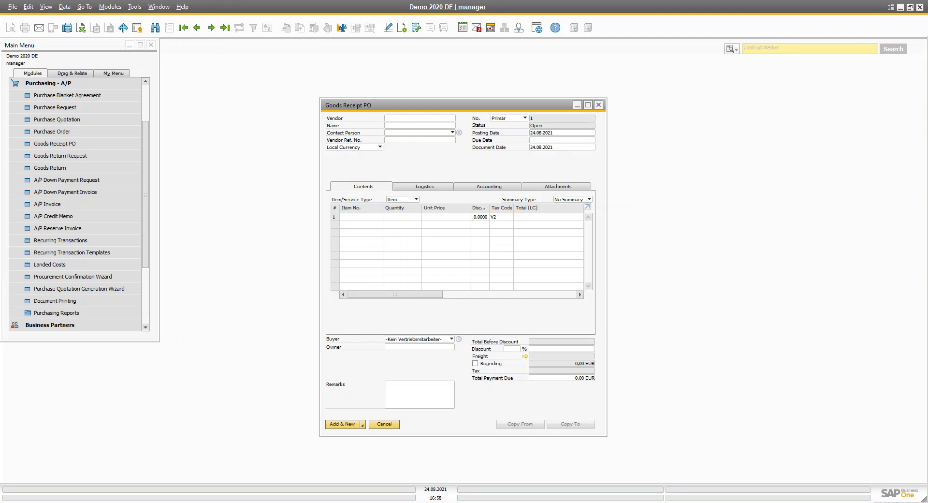
Open Journal Entry from the Financials module and try browsing to an existing entry before returning to the Goods Receipt PO
click(52, 86)
click(38, 96)
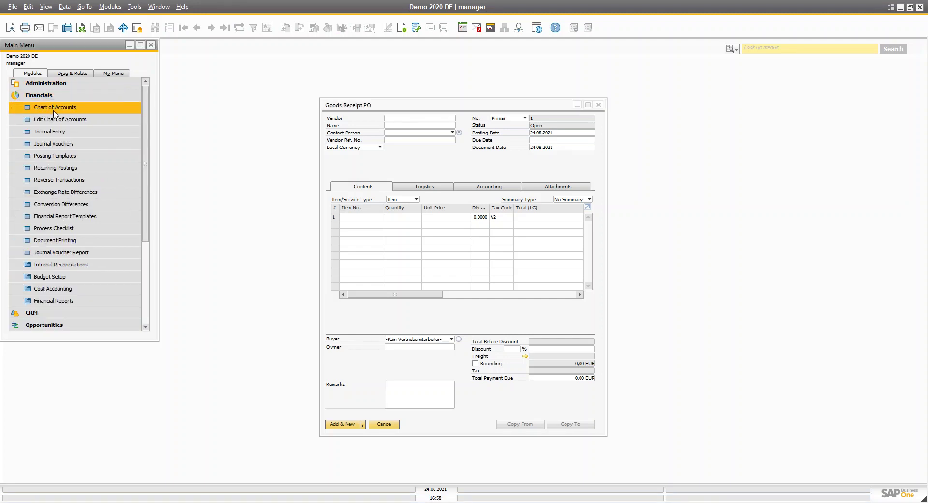
click(53, 132)
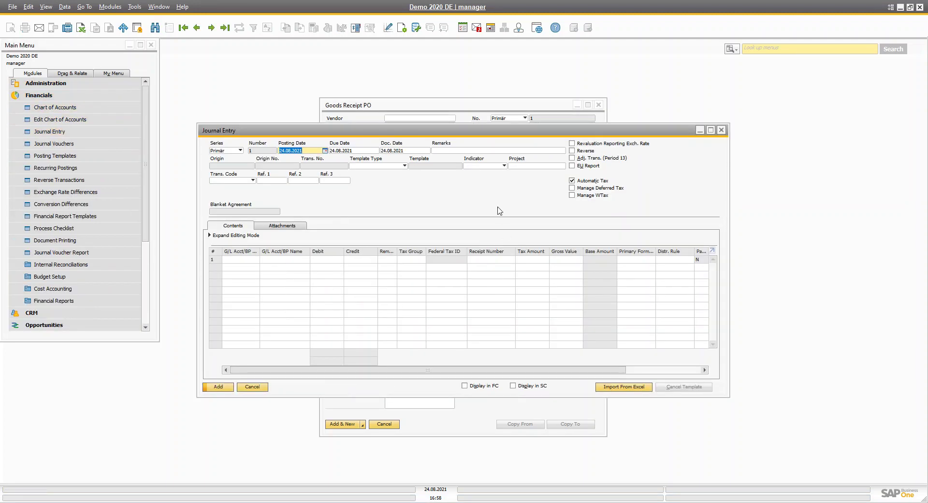
click(437, 117)
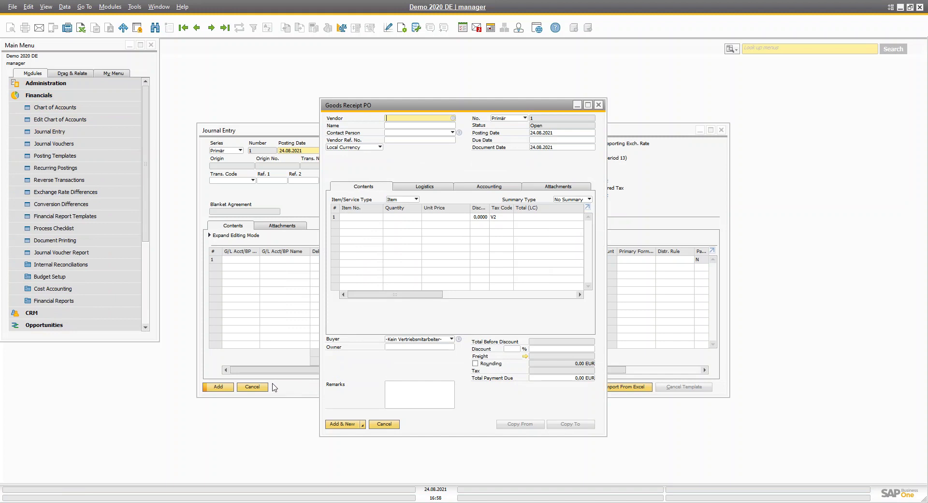
click(293, 392)
click(197, 28)
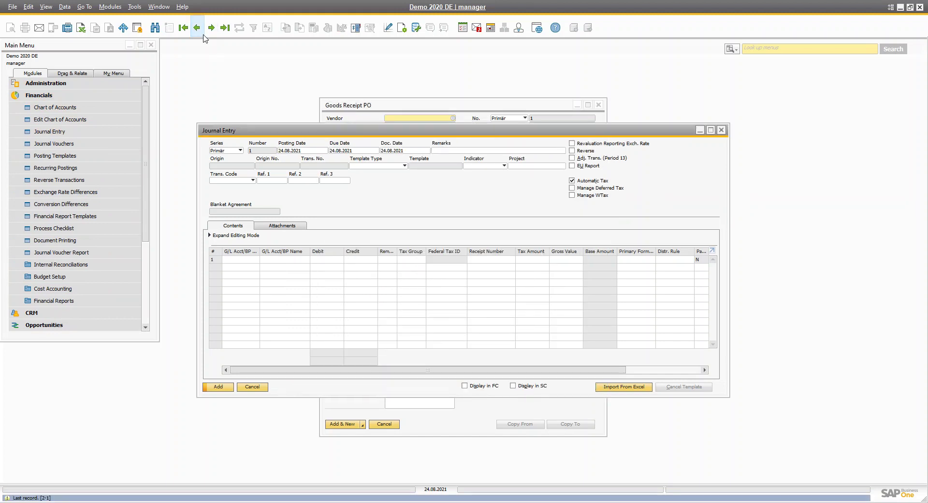
click(443, 423)
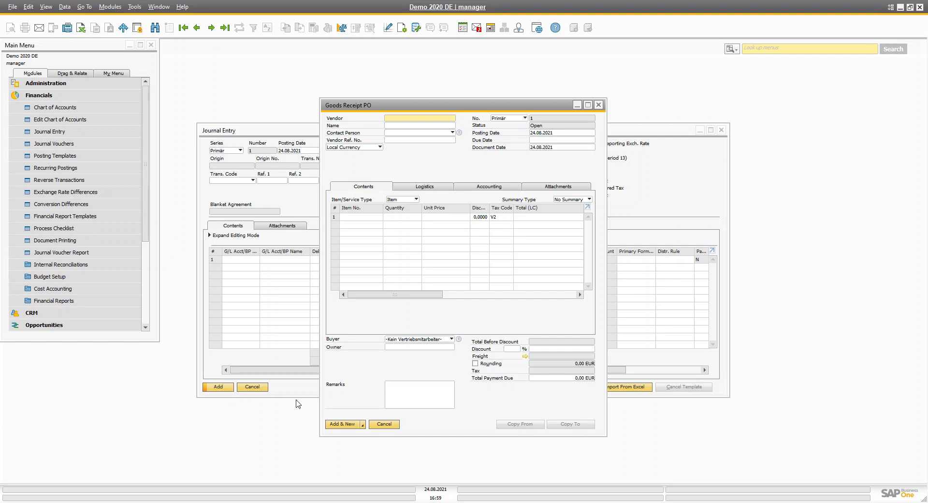
Open item 100000 in Item Master Data from the Inventory module and examine its inventory data for warehouse 01, München
click(54, 97)
click(54, 96)
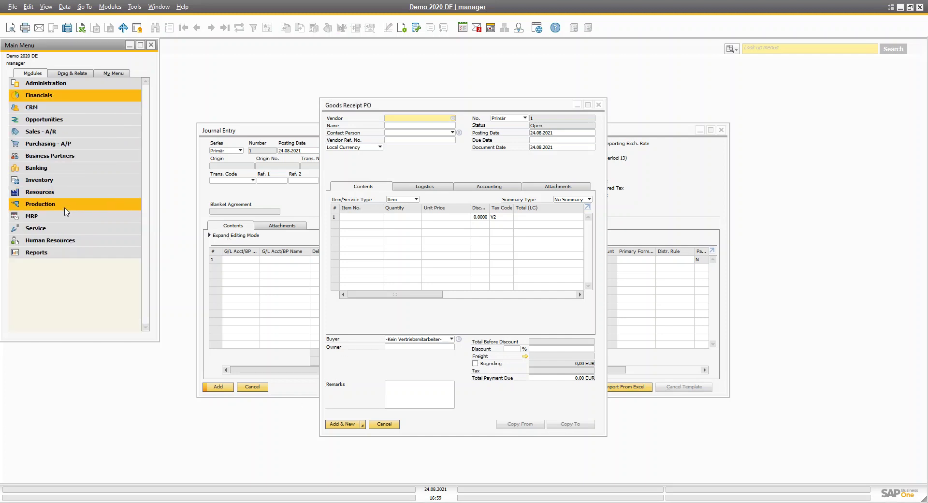
click(40, 179)
click(53, 191)
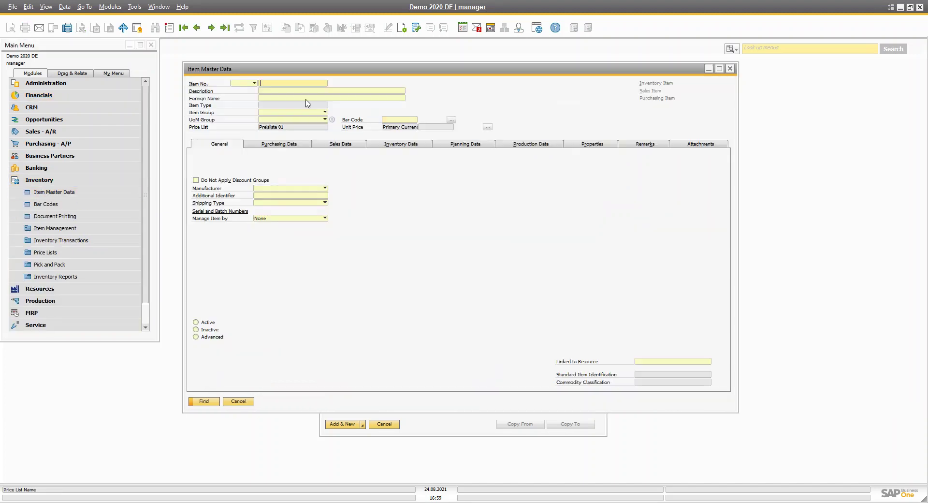
click(211, 27)
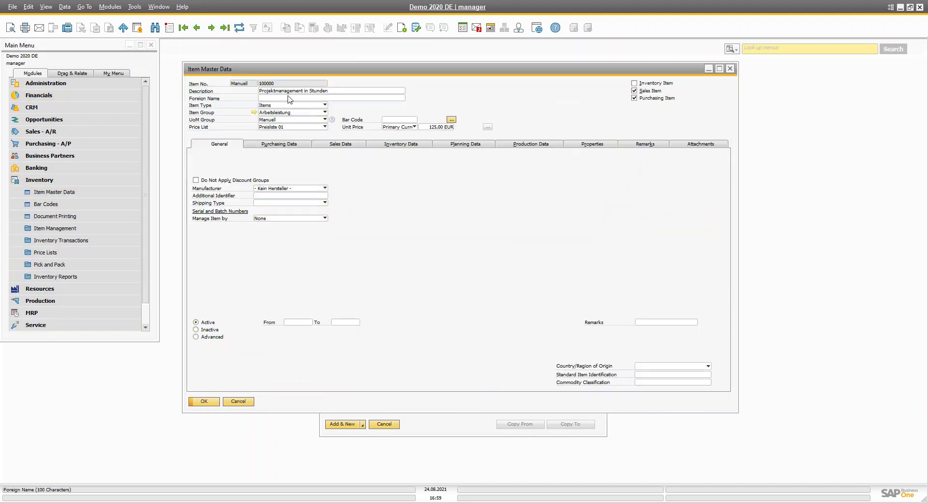
click(391, 148)
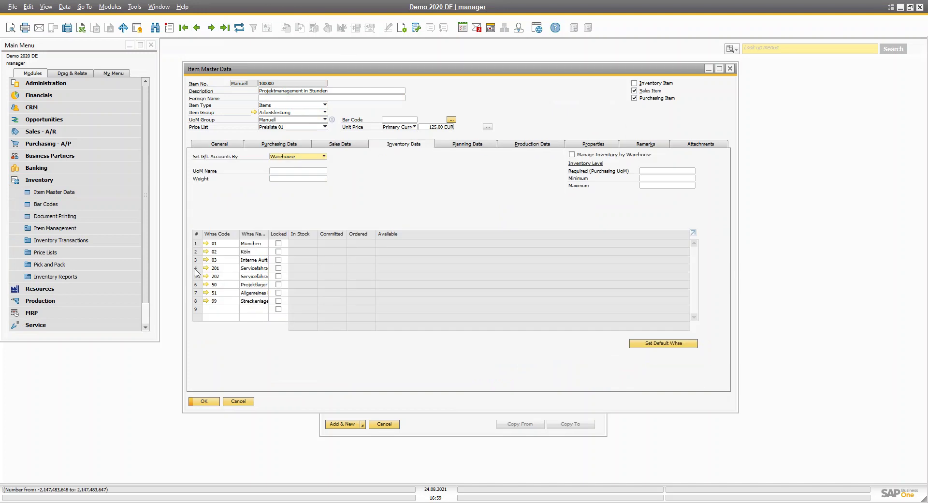
click(198, 244)
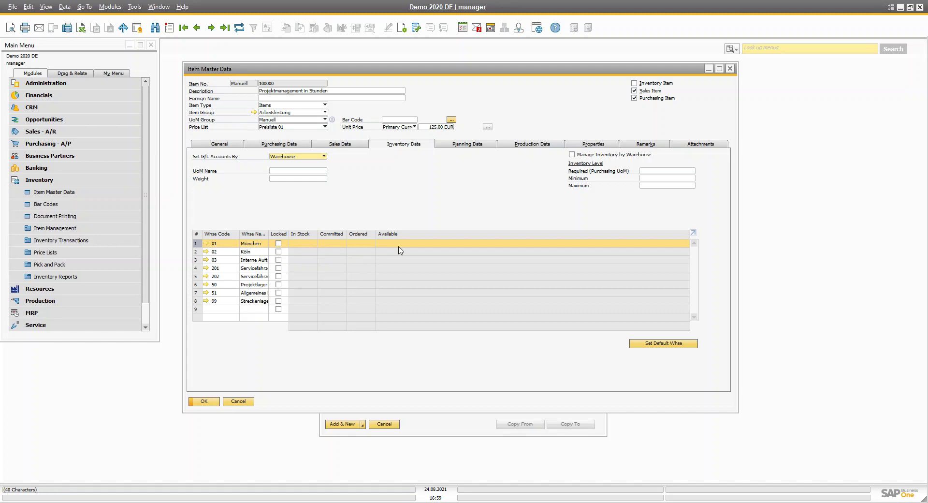
Close the Item Master Data, Goods Receipt PO and Journal Entry forms without adding anything
click(205, 401)
click(375, 398)
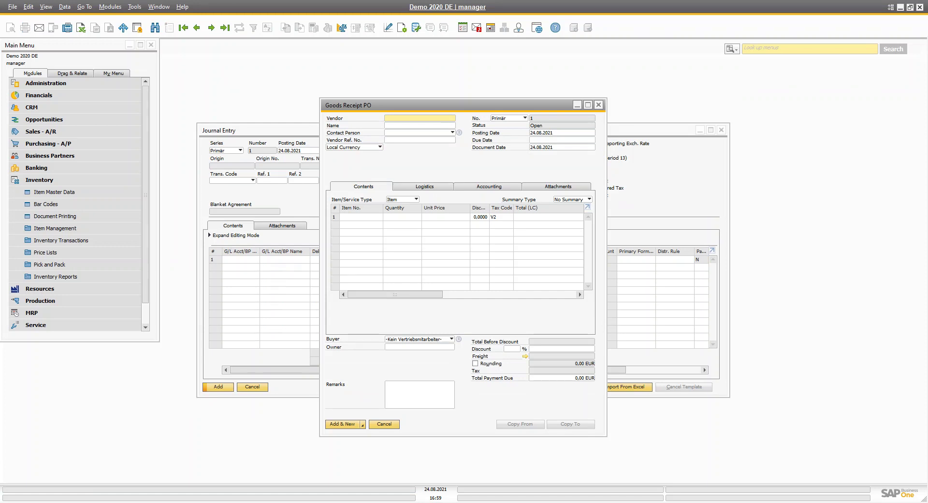
click(380, 425)
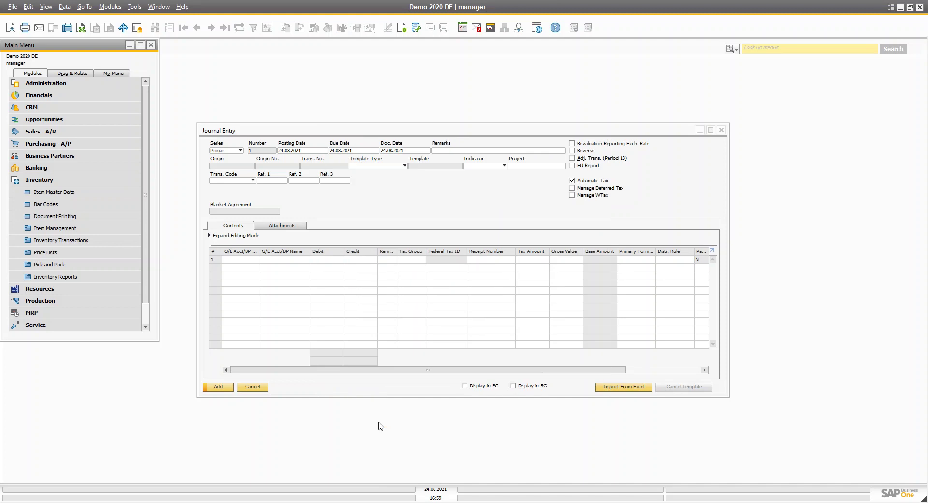
click(265, 387)
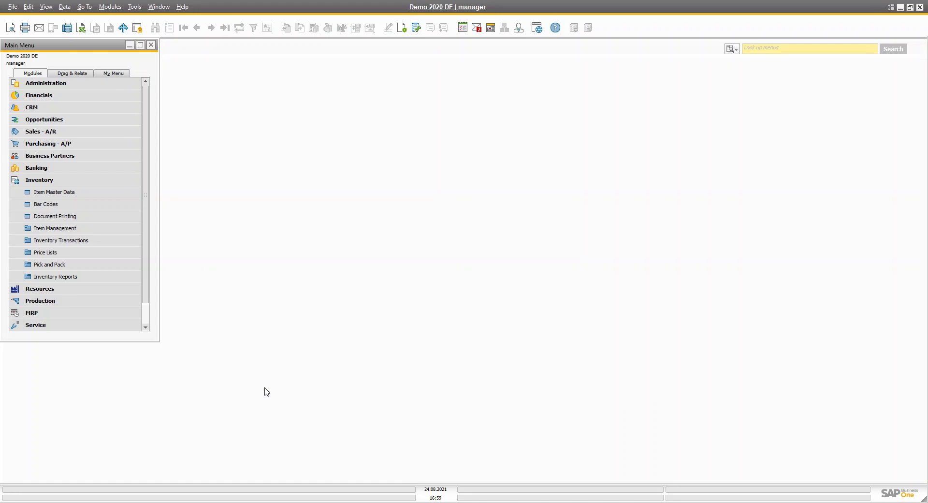
Open a new A/P Invoice from the Purchasing - A/P module, examine the form, and close it without adding it
click(72, 184)
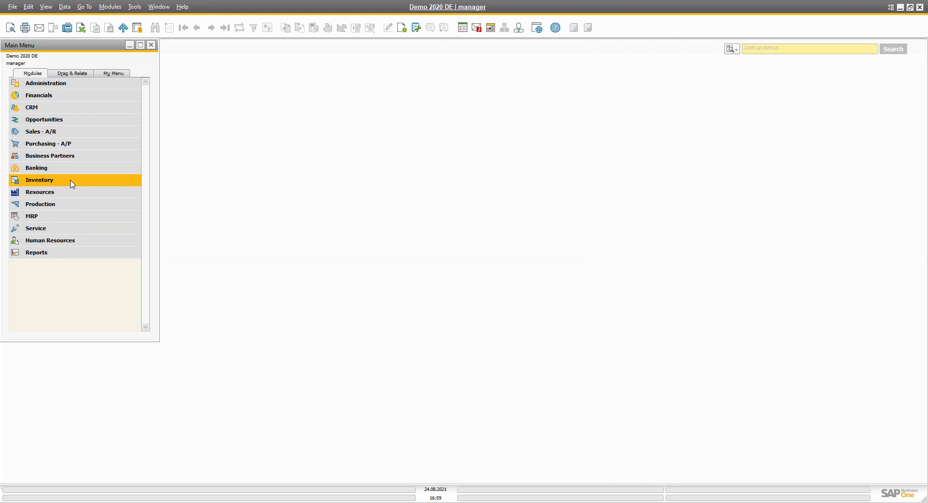
click(74, 144)
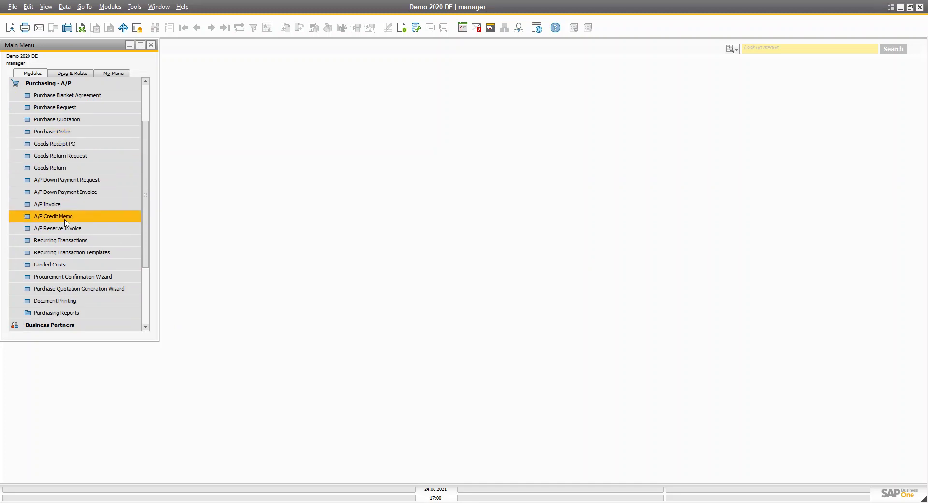
click(72, 203)
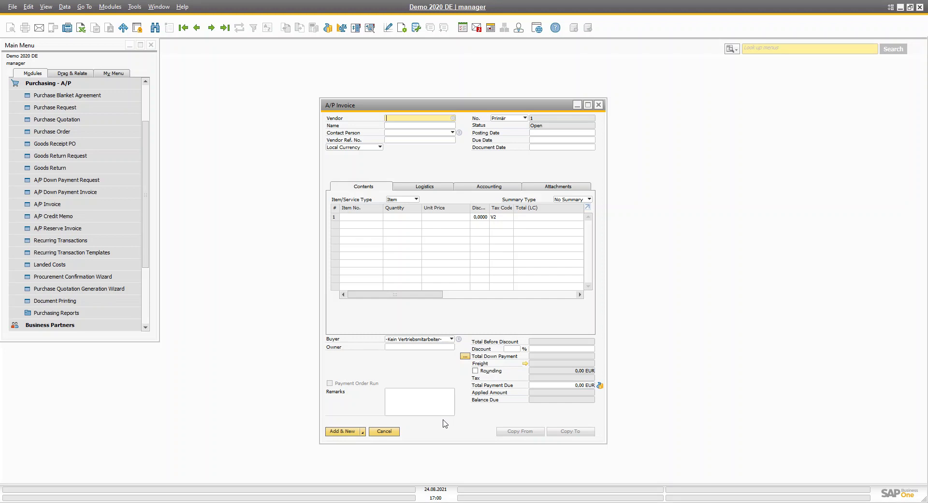
click(398, 436)
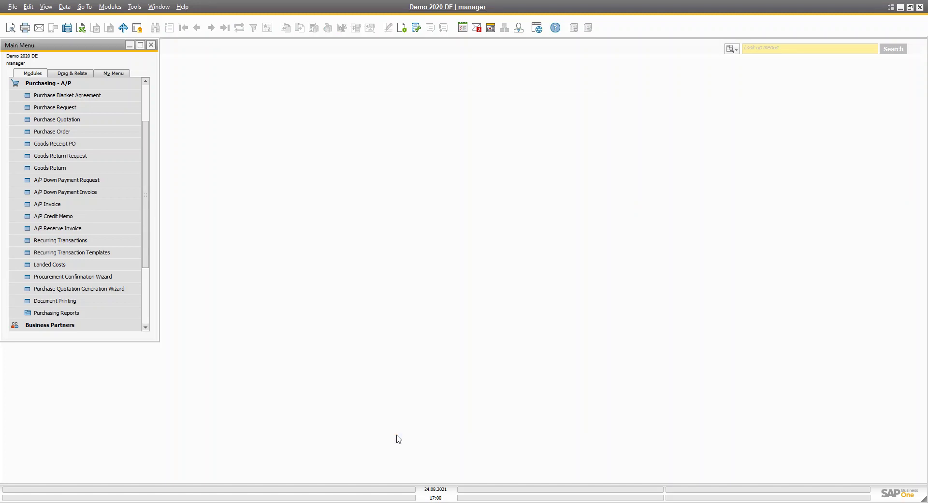
click(99, 83)
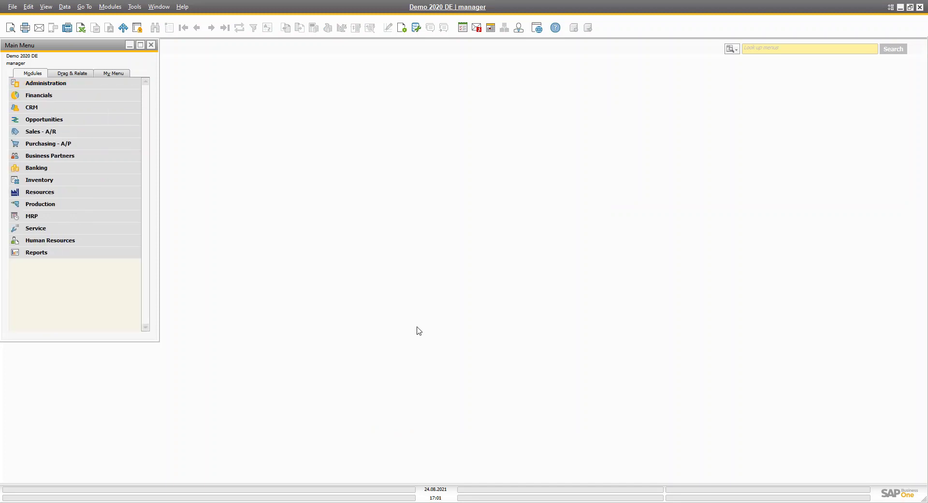